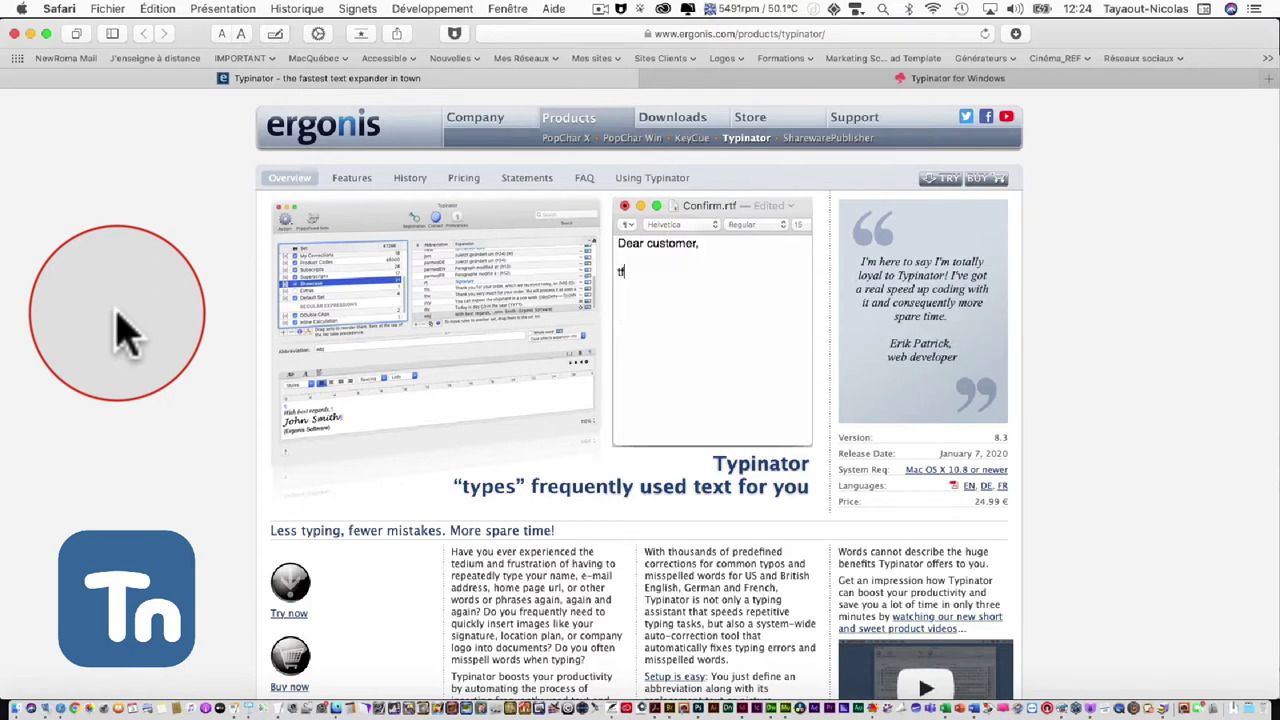
Step: View the Typinator for Windows page, and close the browser window
click(772, 78)
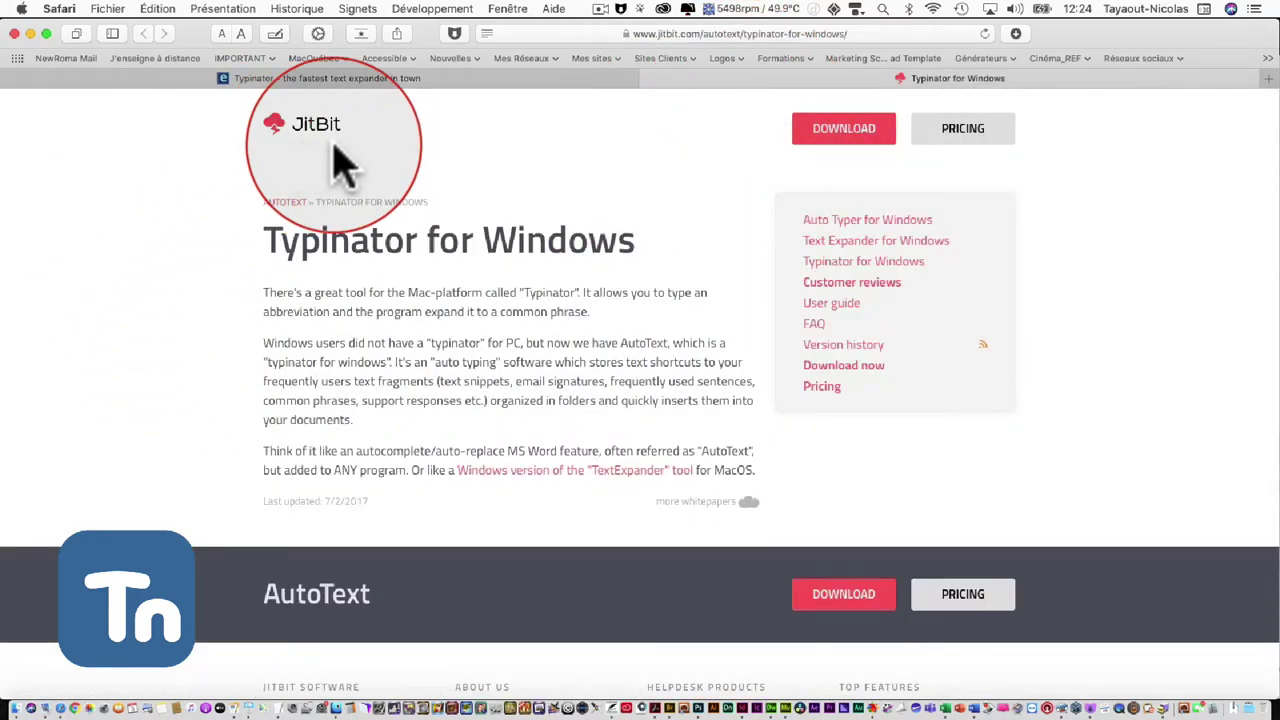
click(14, 34)
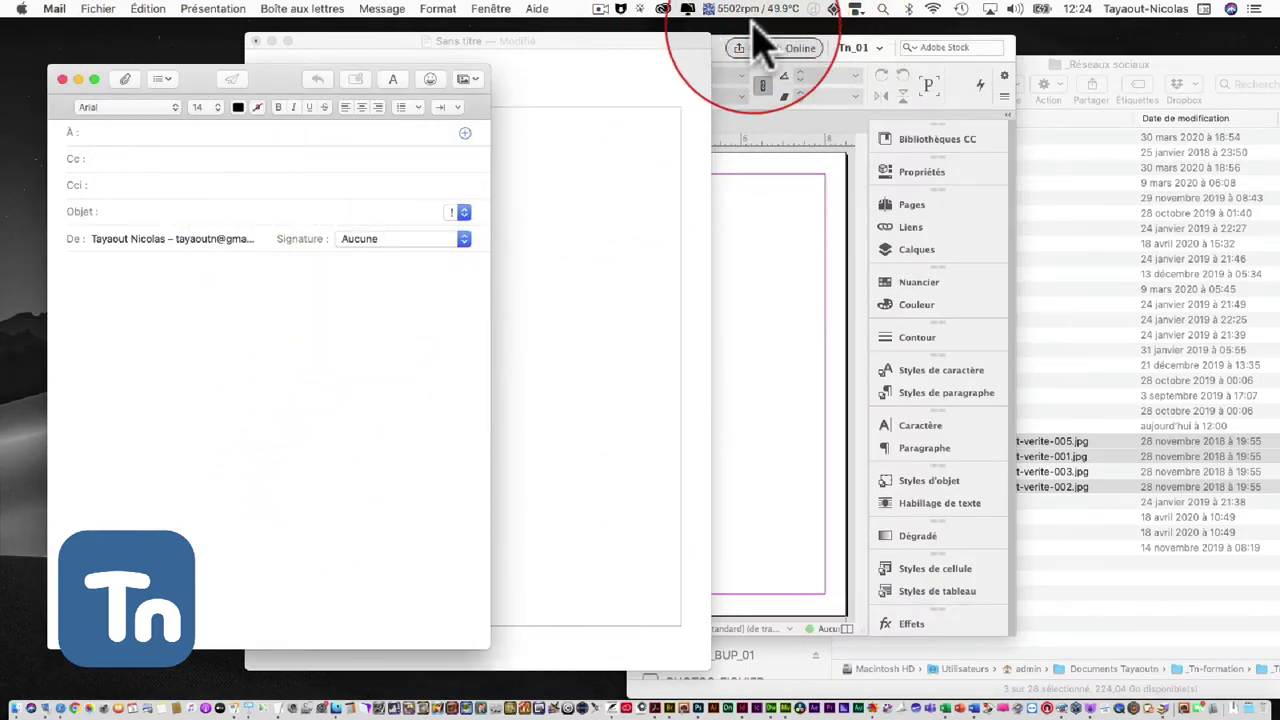
Step: Open the Typinator window, select the "Mes abréviations" set, and move the window over the mail message
click(835, 9)
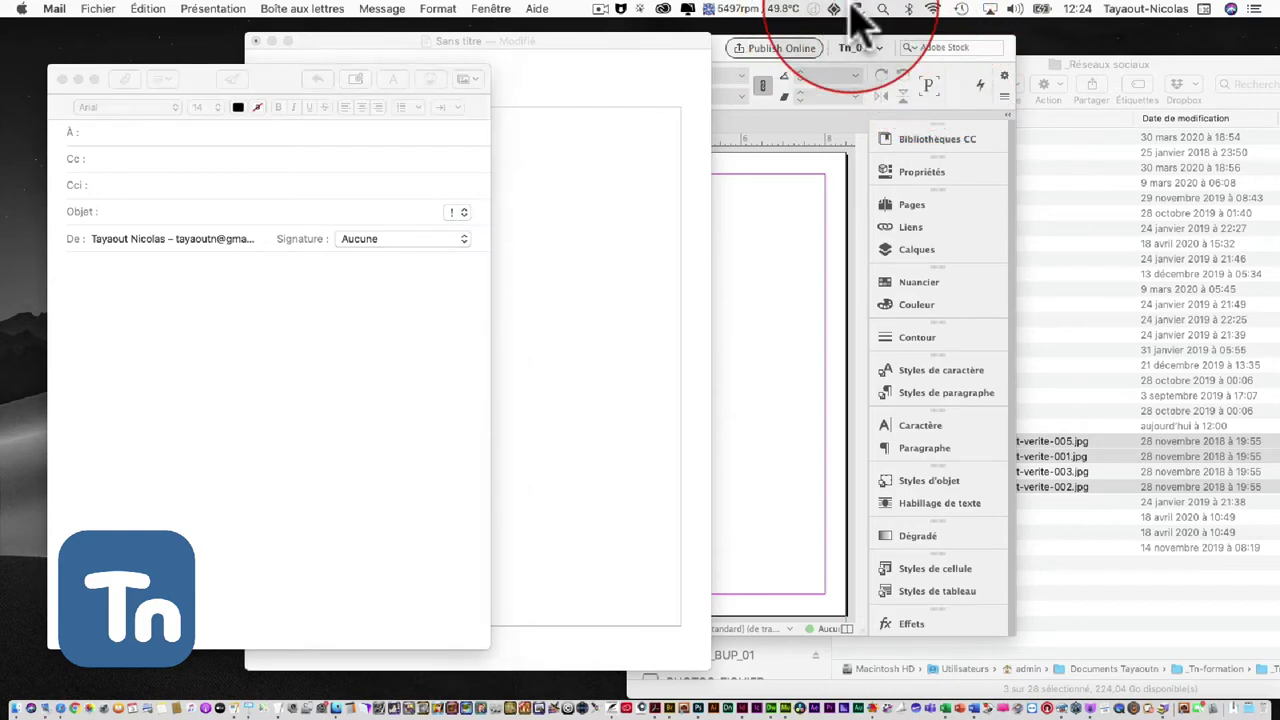
drag(715, 145, 663, 119)
click(590, 217)
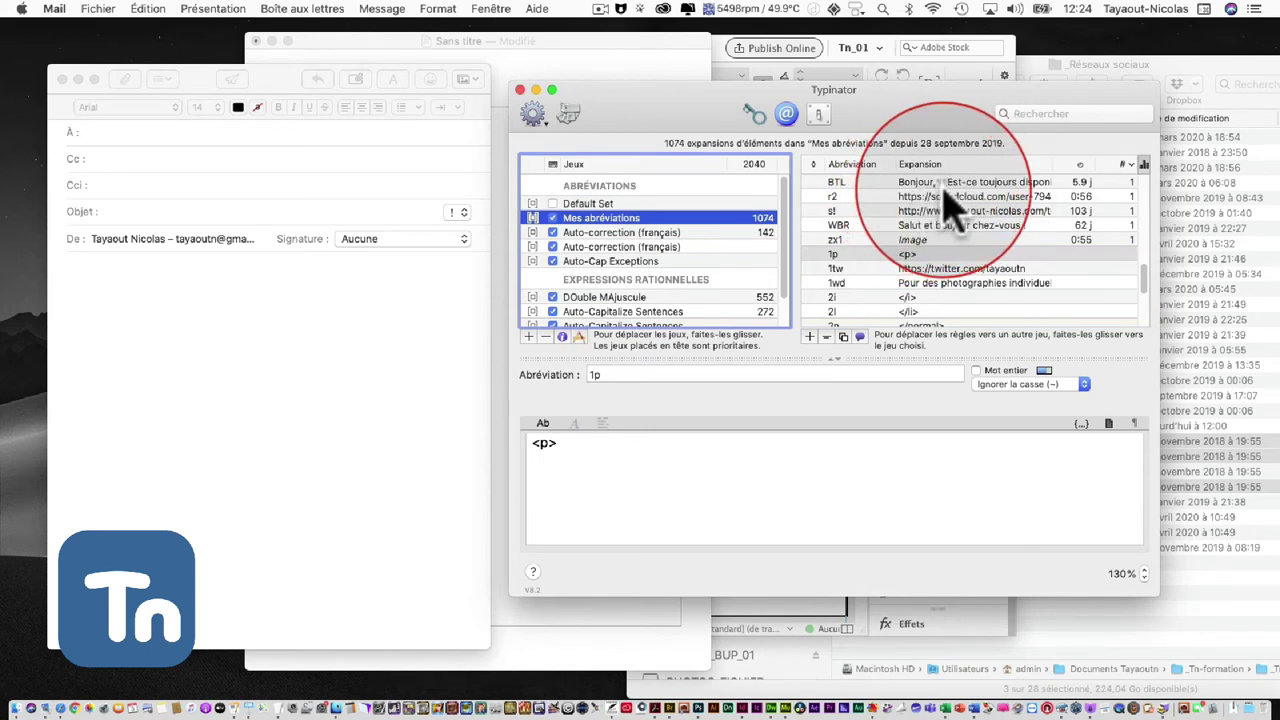
drag(824, 114, 484, 127)
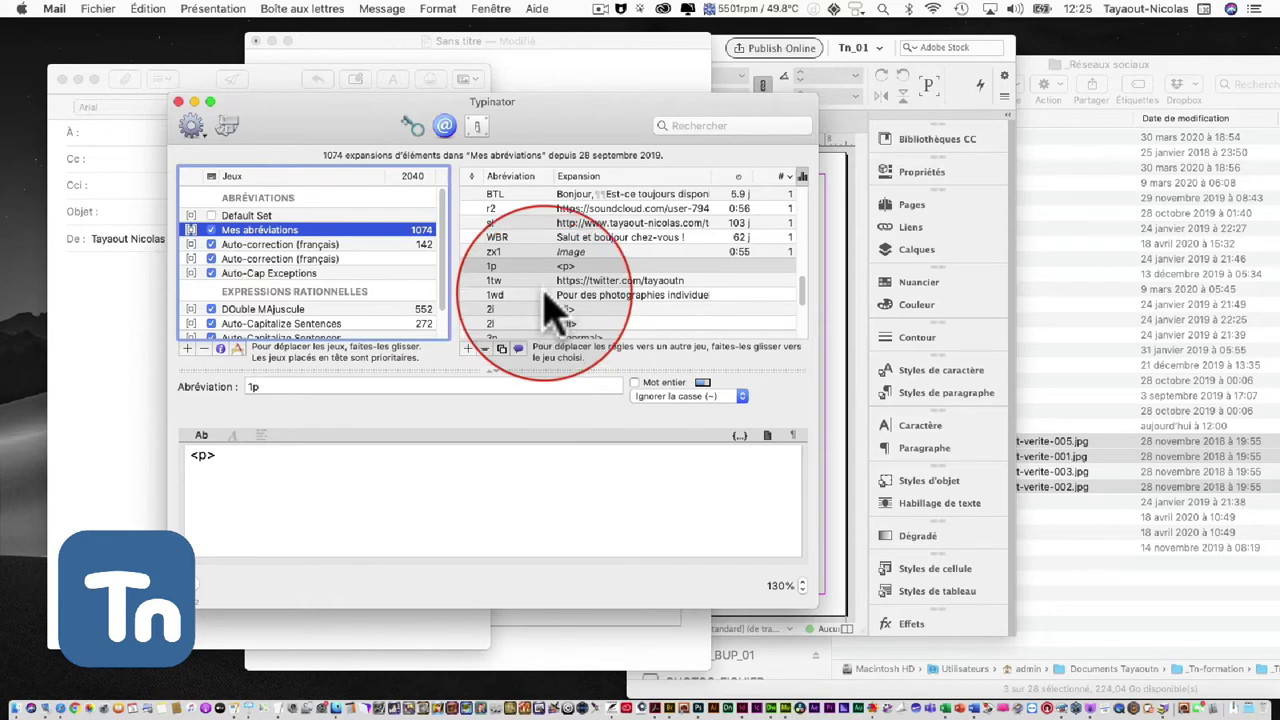
Step: Browse the abbreviations in the "Mes abréviations" set and view the expansions of s2 and s6
scroll(551, 298, down, 2)
scroll(551, 298, down, 3)
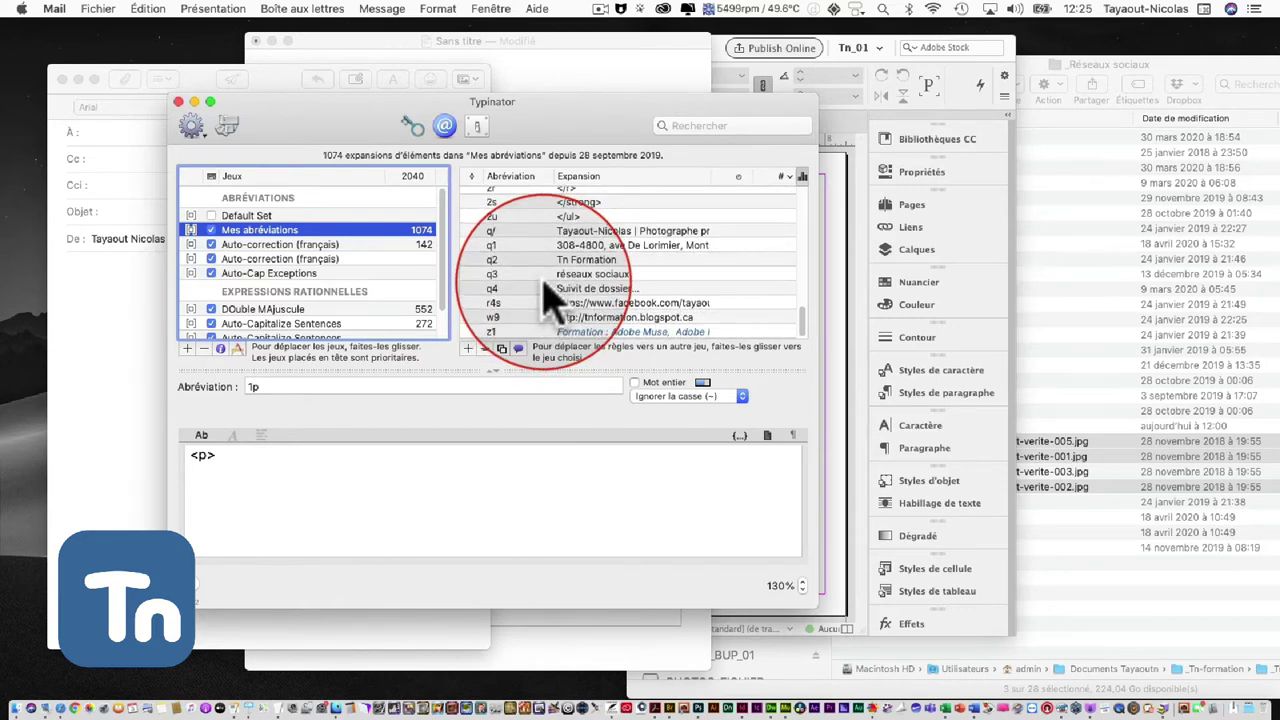
scroll(545, 290, up, 15)
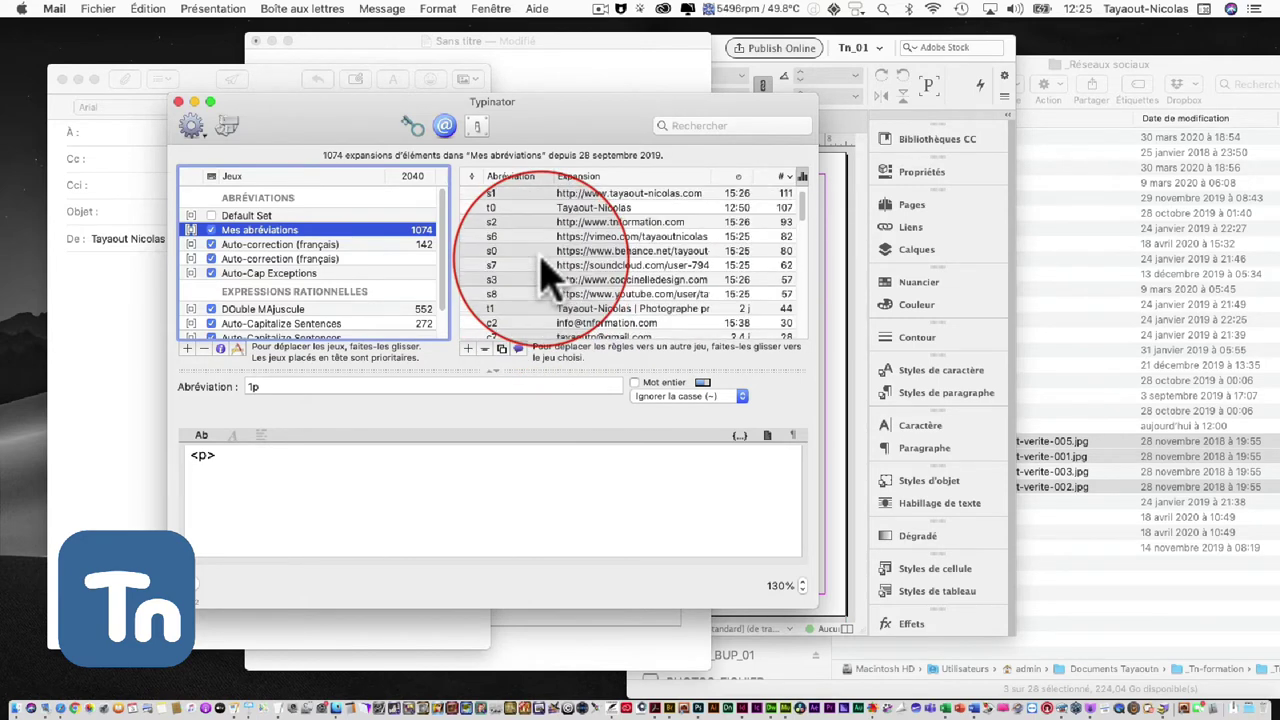
scroll(545, 275, up, 1)
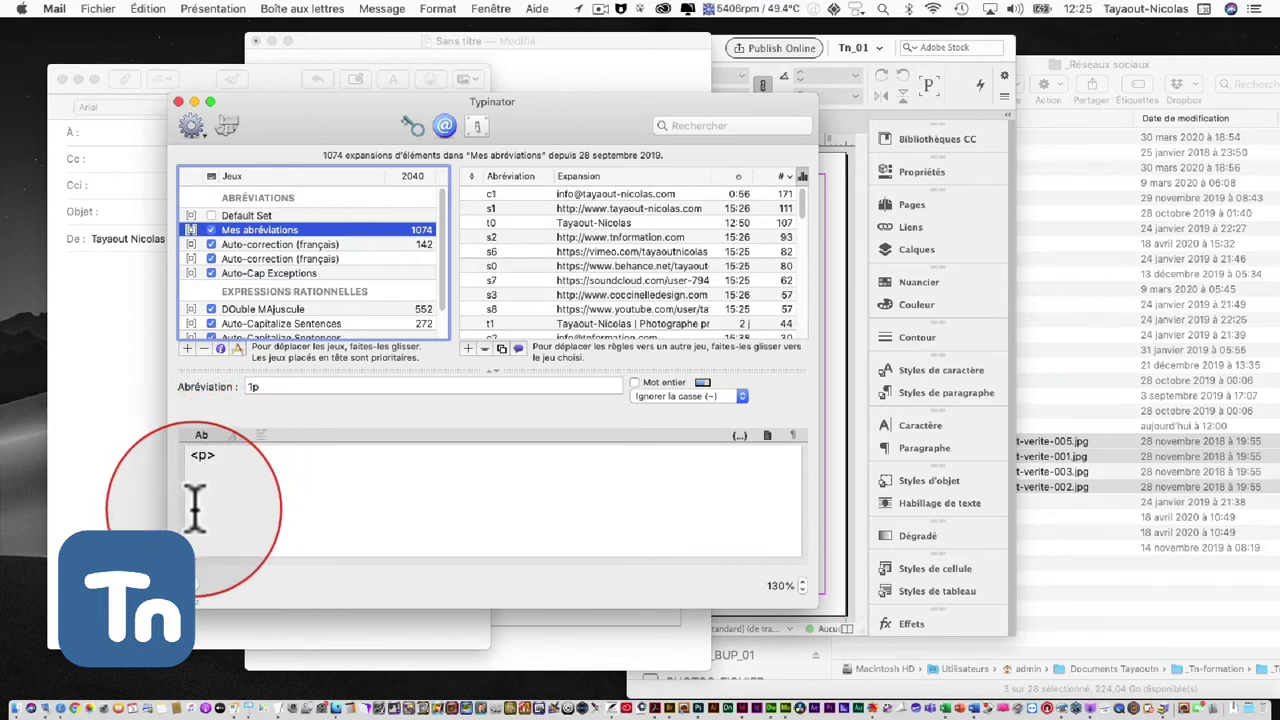
click(600, 237)
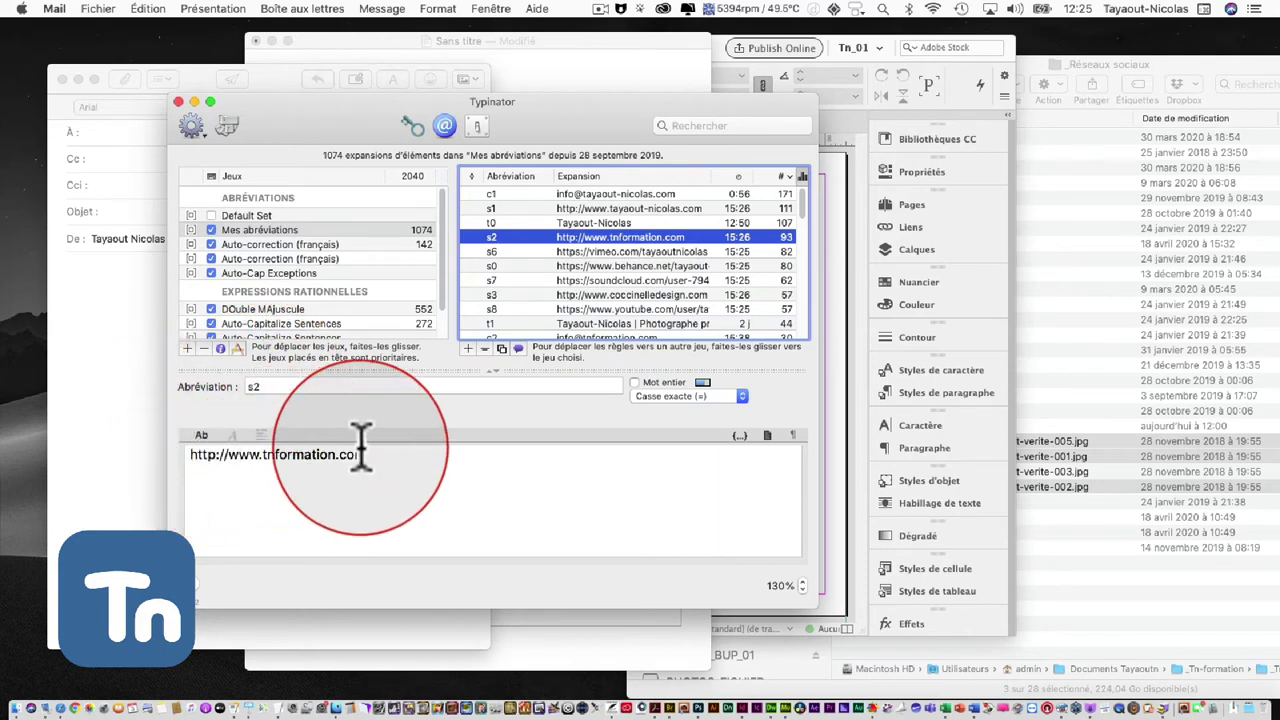
click(600, 252)
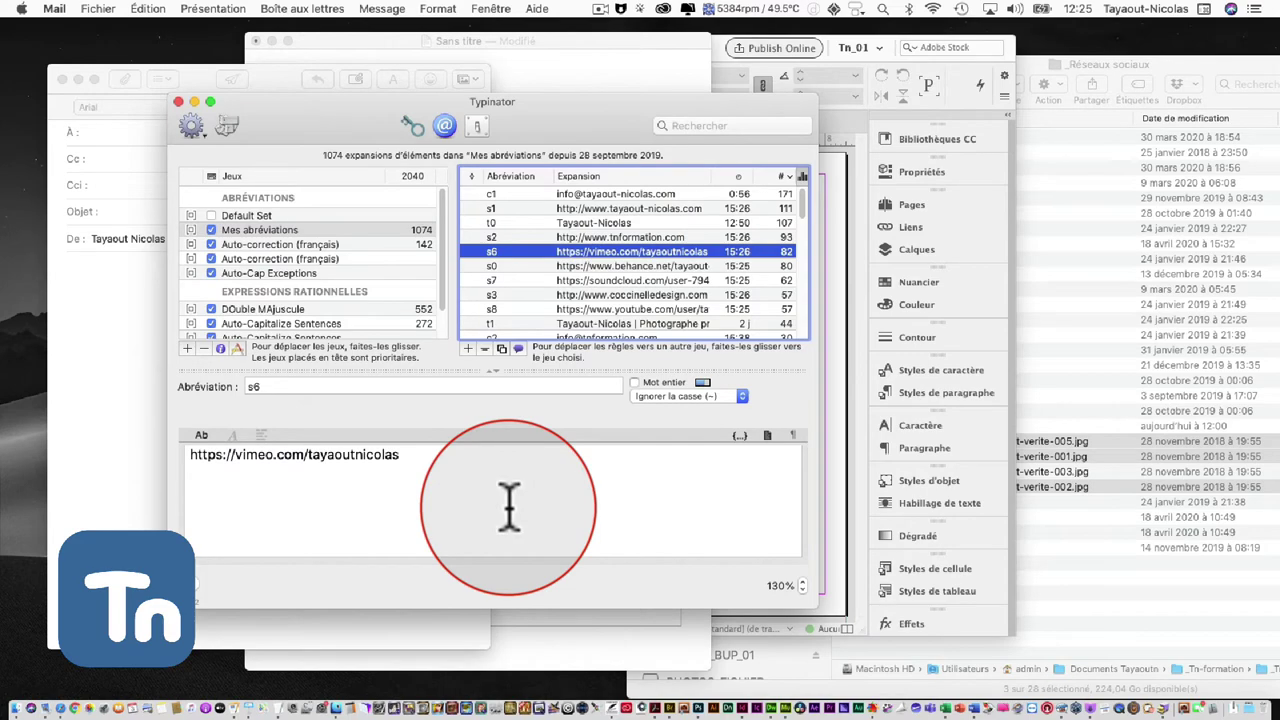
Step: Move Typinator clear of the blank email, and insert the s1 and s2 web addresses and the Tn formation logo on separate lines of its body
drag(365, 135, 763, 181)
click(165, 372)
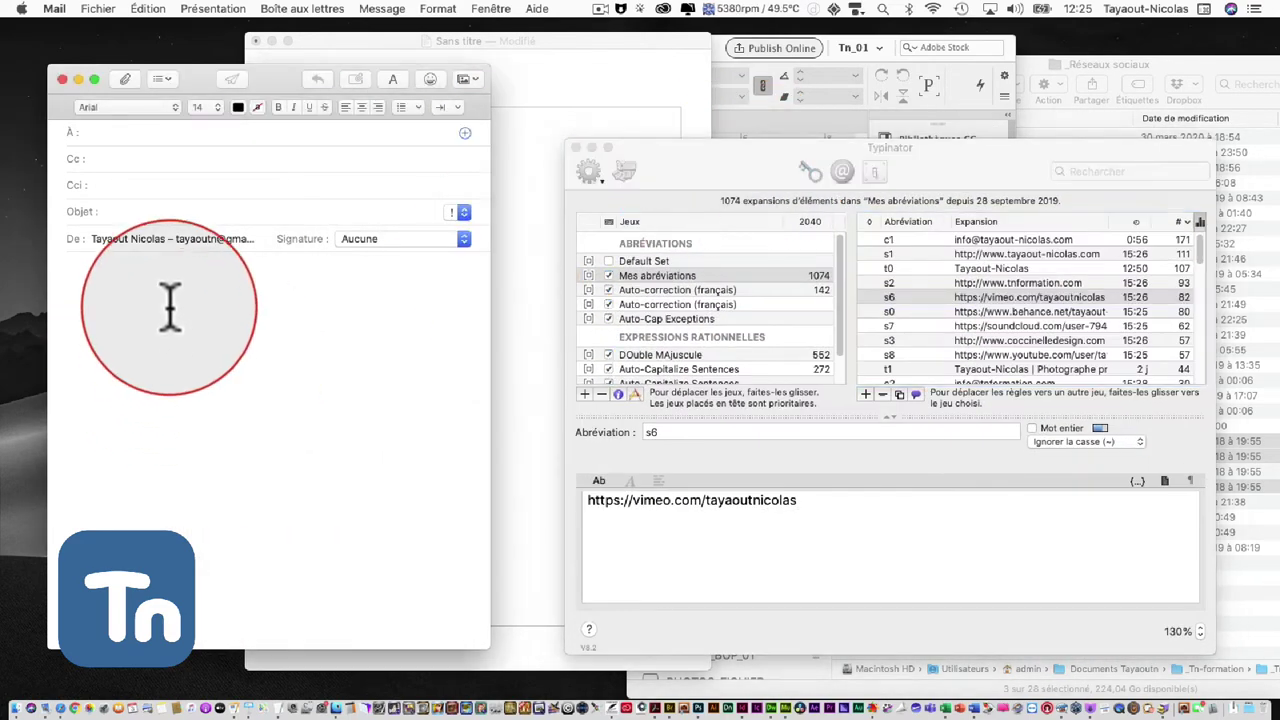
click(127, 290)
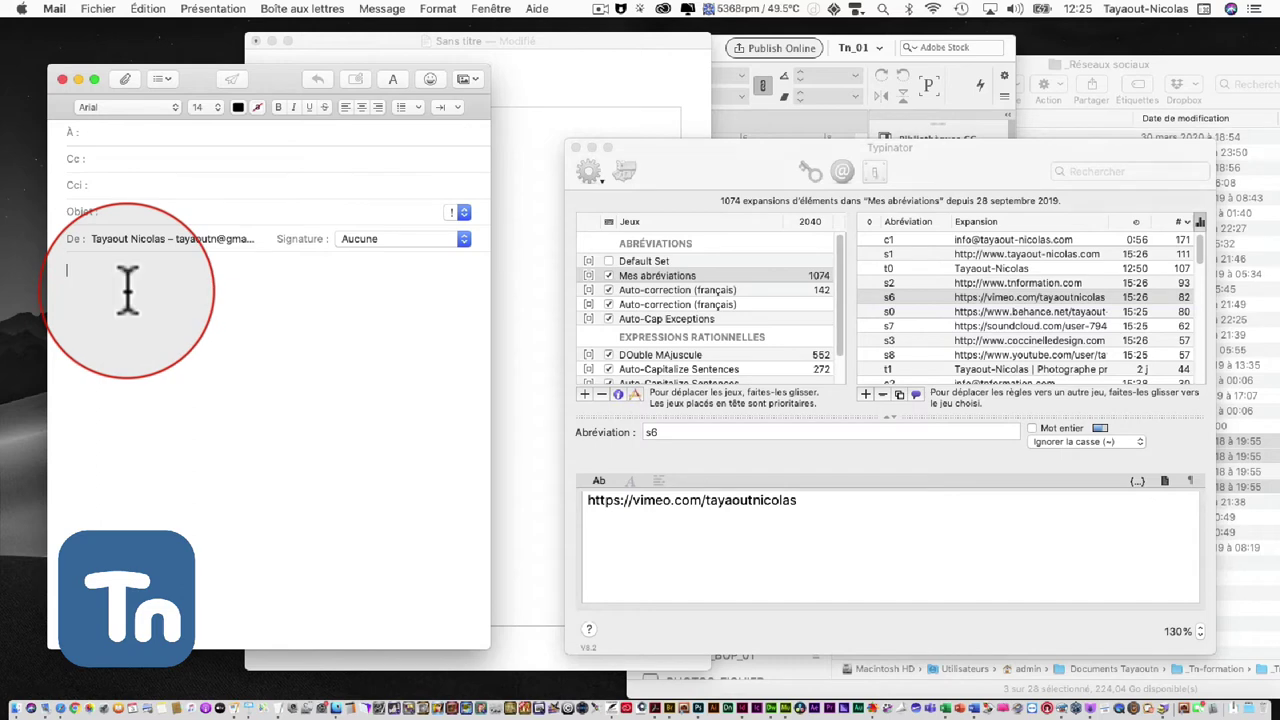
text(http://www.tayaout-nicolas.com )
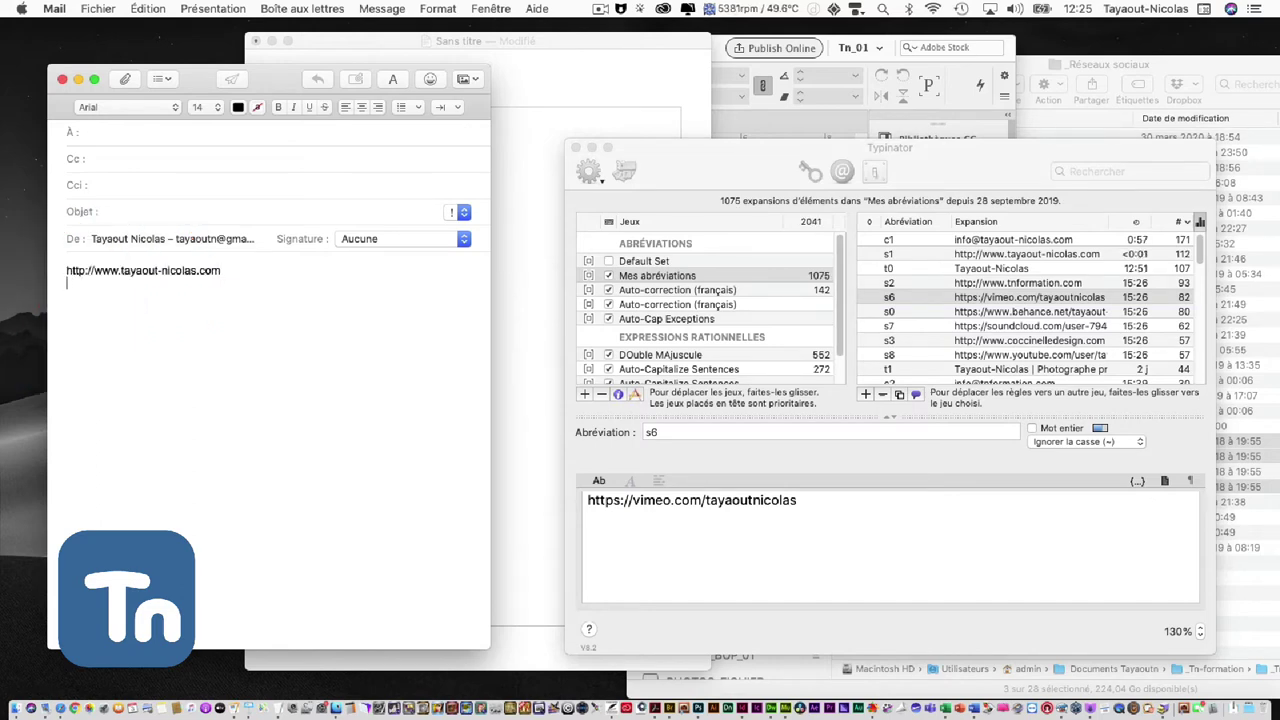
text(http://www.tnformation.com)
key(Return)
text(tnlogo)
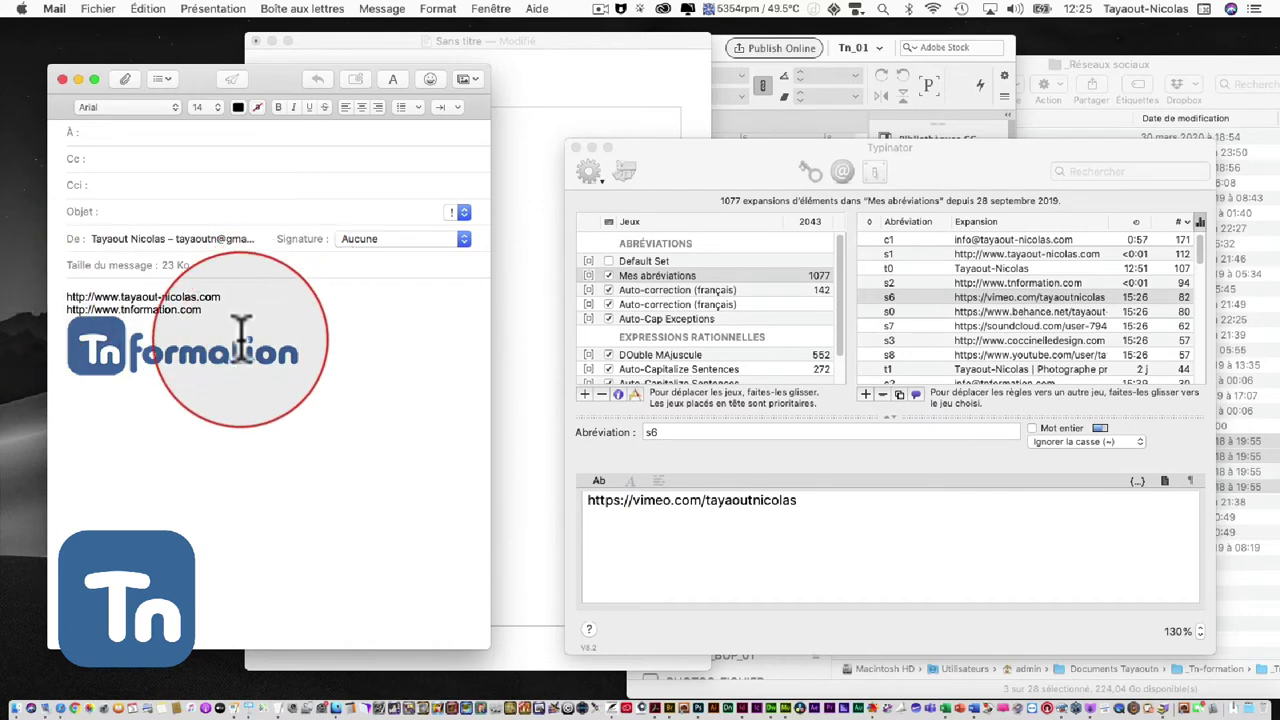
Step: Add a blank line between the web addresses and the logo in the email body
key(super+Left)
key(Return)
key(Up)
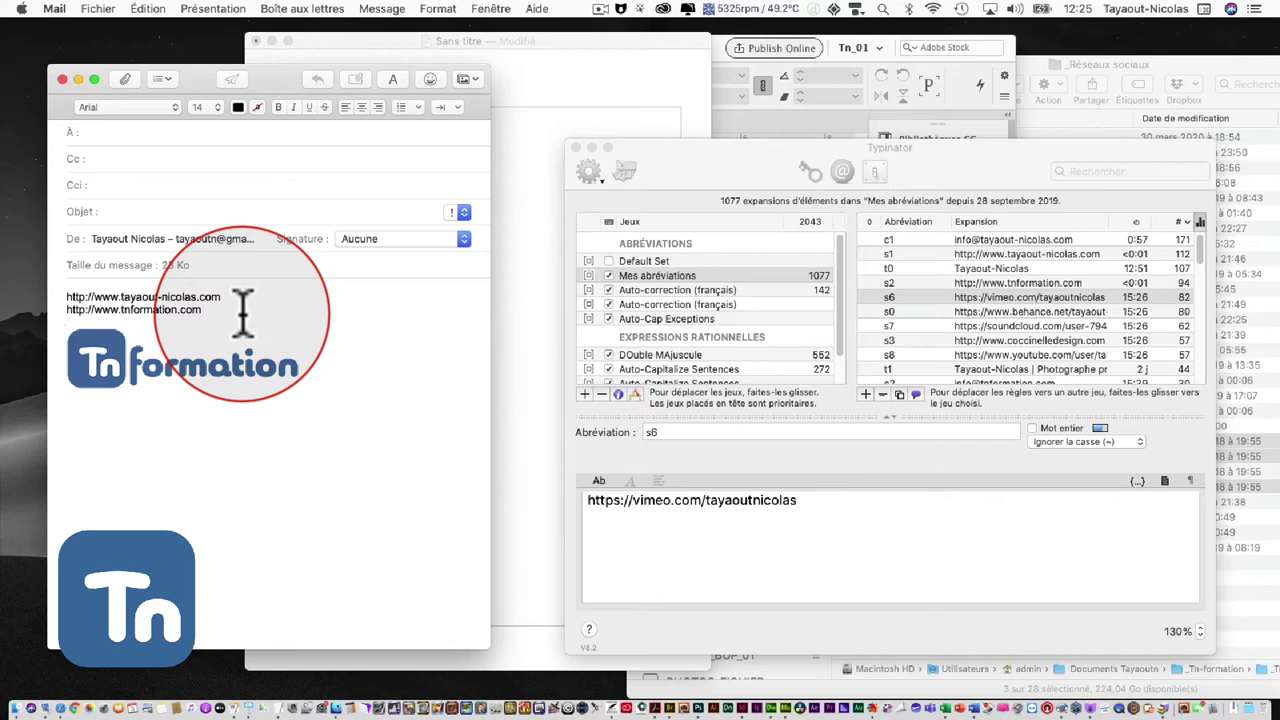
Step: Switch to the untitled TextEdit document, insert the <p> and </p> tags with abbreviations 1p and 2p, and start a new line
click(500, 210)
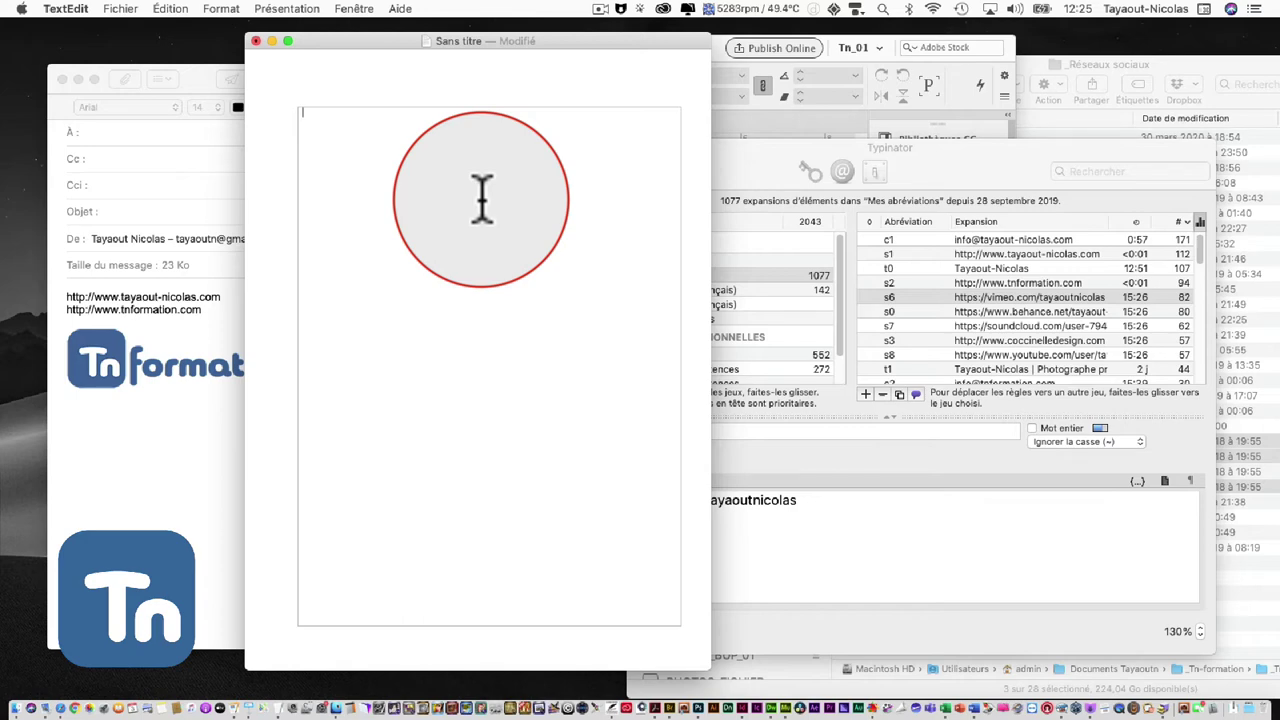
text(<p>)
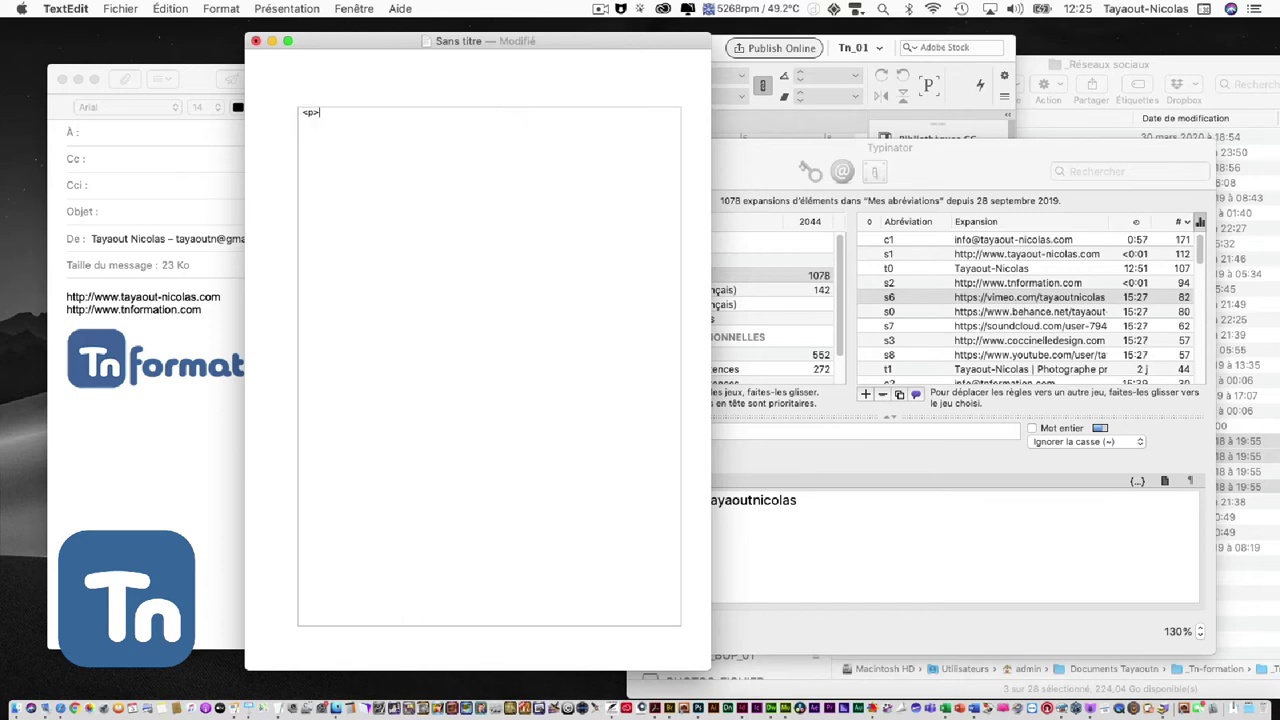
text(</p>)
key(Return)
text(c)
text(1e3)
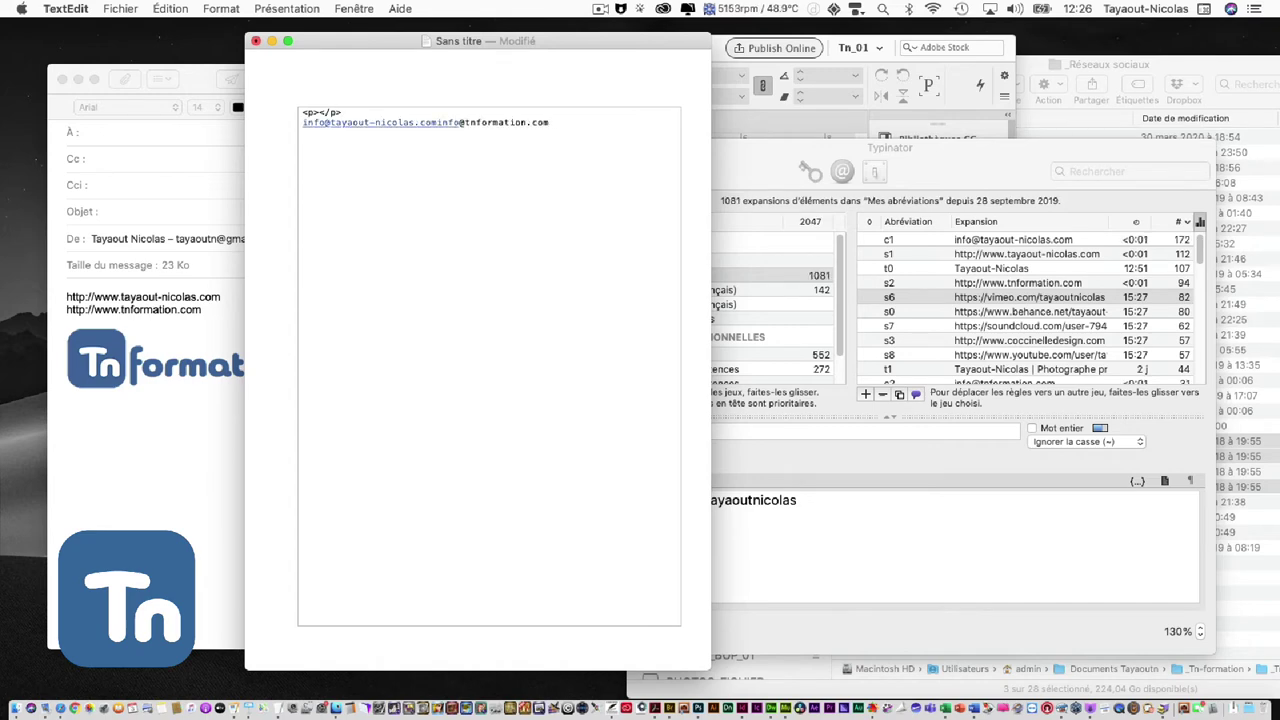
key(BackSpace)
key(BackSpace)
key(BackSpace)
key(BackSpace)
key(BackSpace)
key(BackSpace)
key(BackSpace)
key(BackSpace)
key(BackSpace)
drag(508, 121, 286, 137)
key(BackSpace)
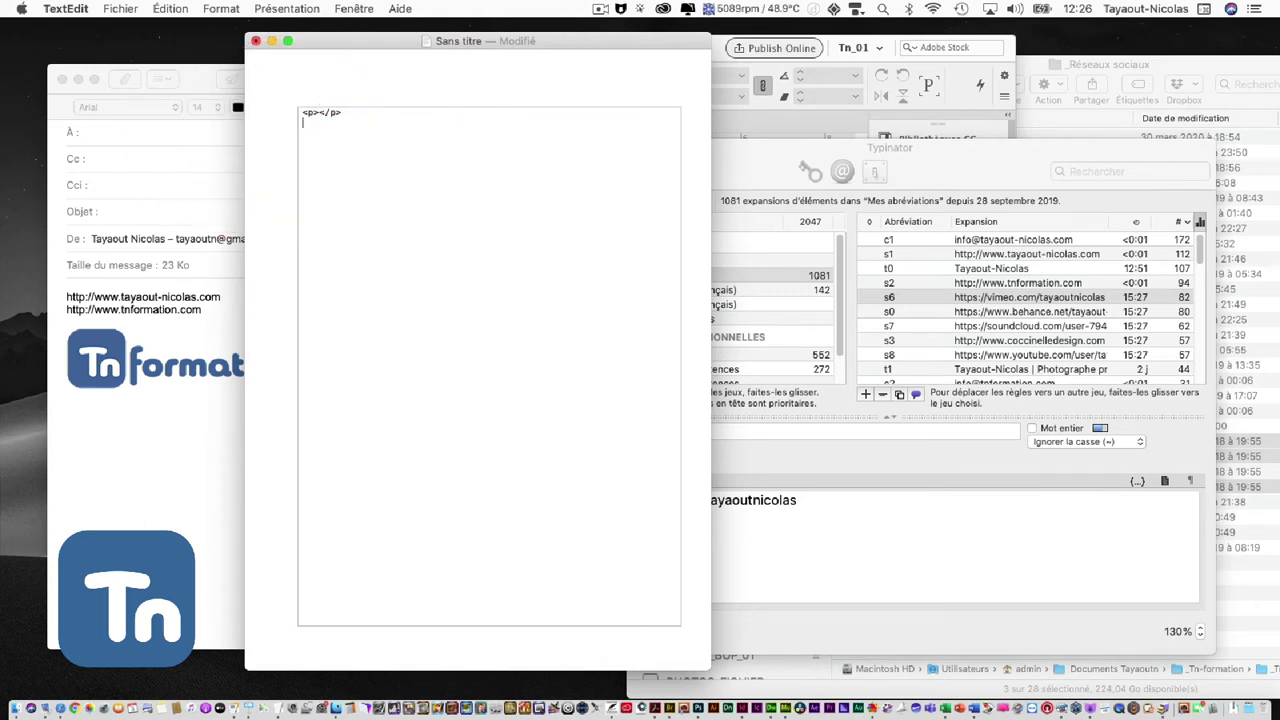
Step: Insert the two contact e-mail addresses on separate lines below the tags using abbreviations c1 and c2
text(c1)
key(Return)
text(c2)
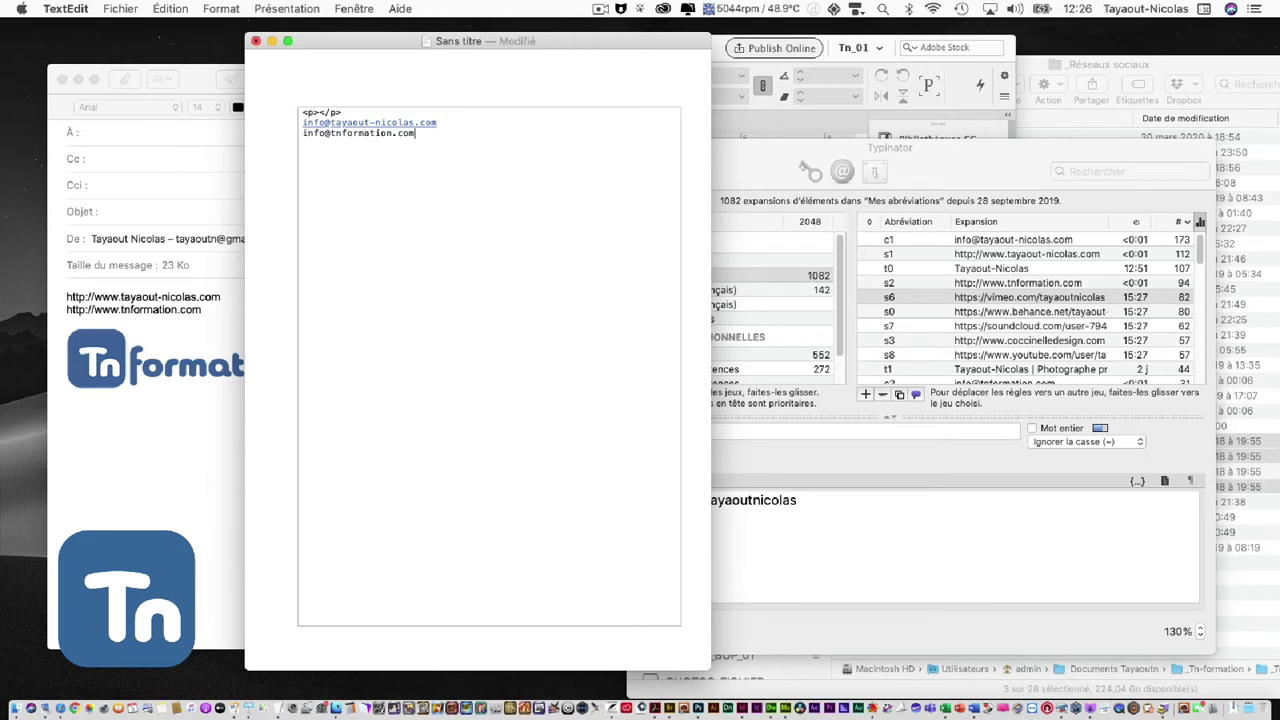
key(Return)
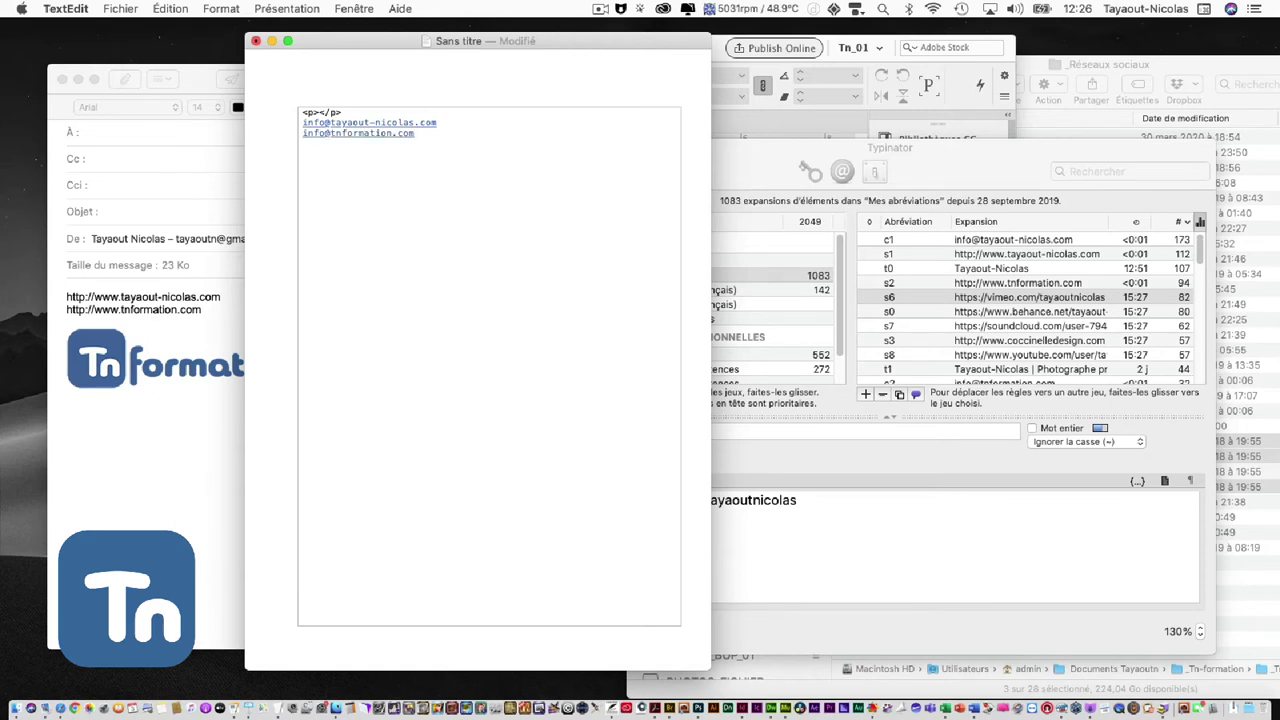
Step: Find the tt1 abbreviation in the Typinator list and expand it below the e-mail addresses, leaving a blank line between them
scroll(923, 309, down, 5)
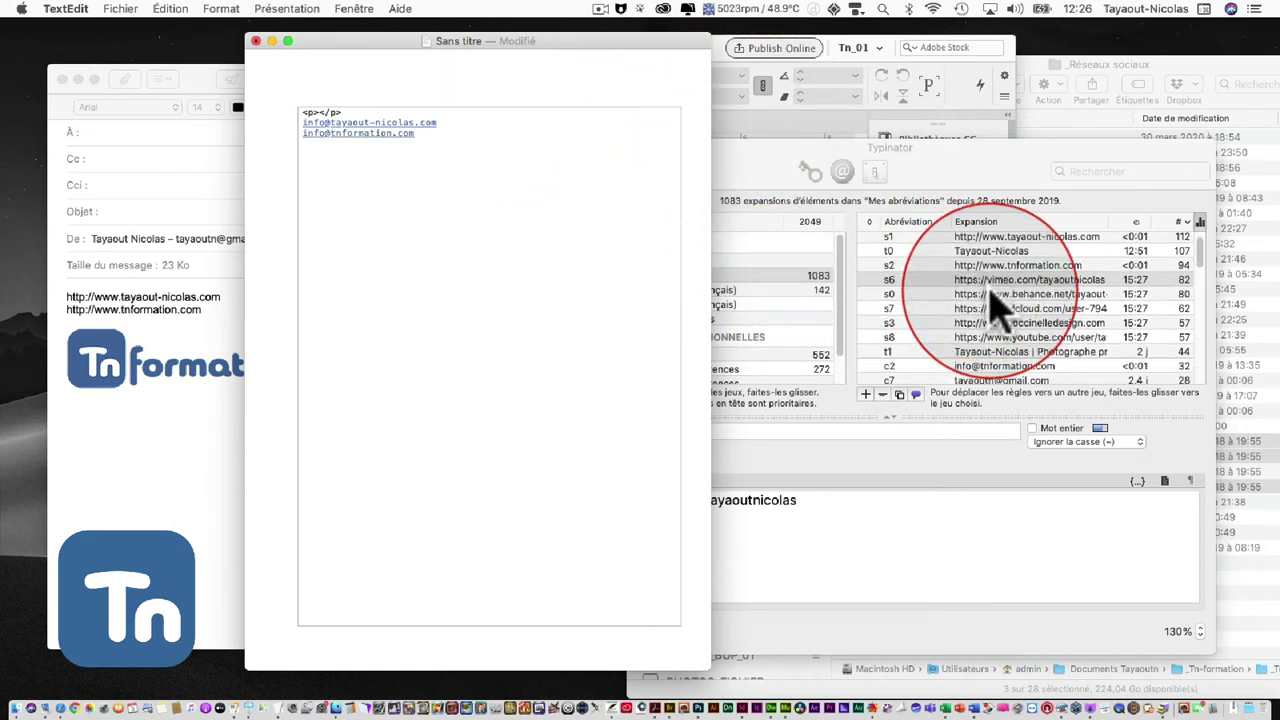
scroll(910, 343, down, 10)
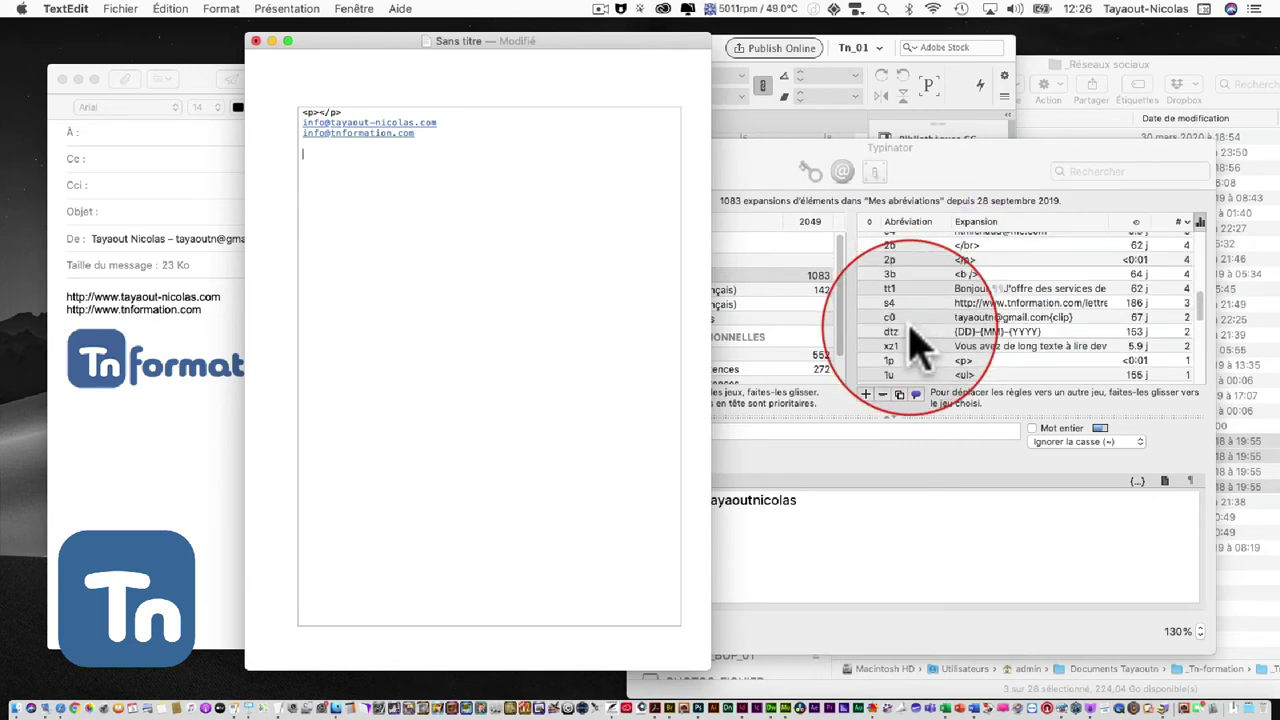
click(418, 145)
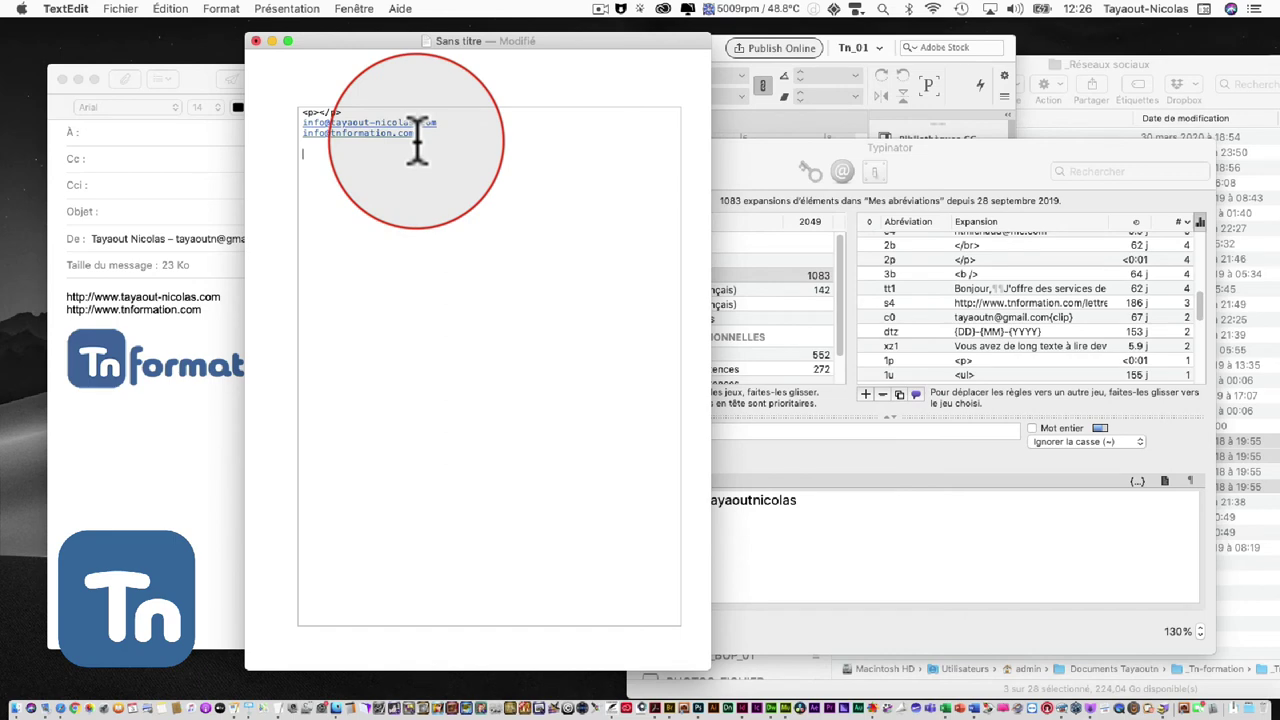
text(tt1)
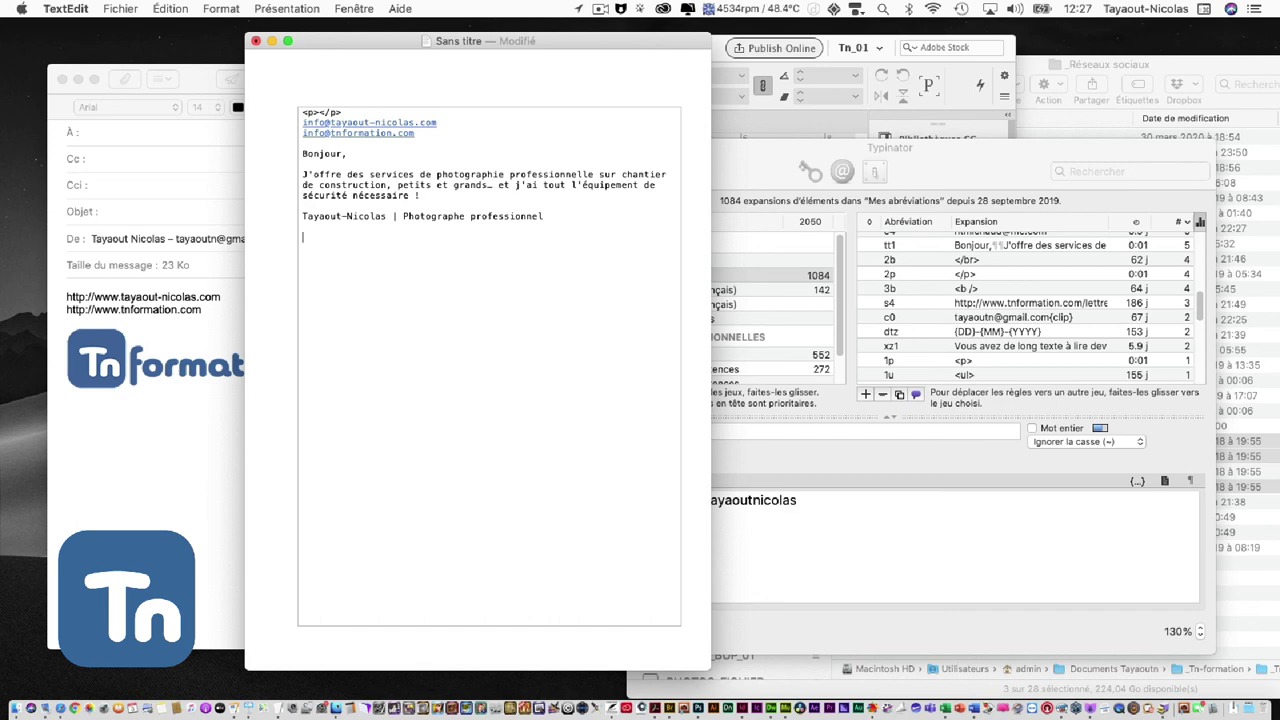
click(600, 8)
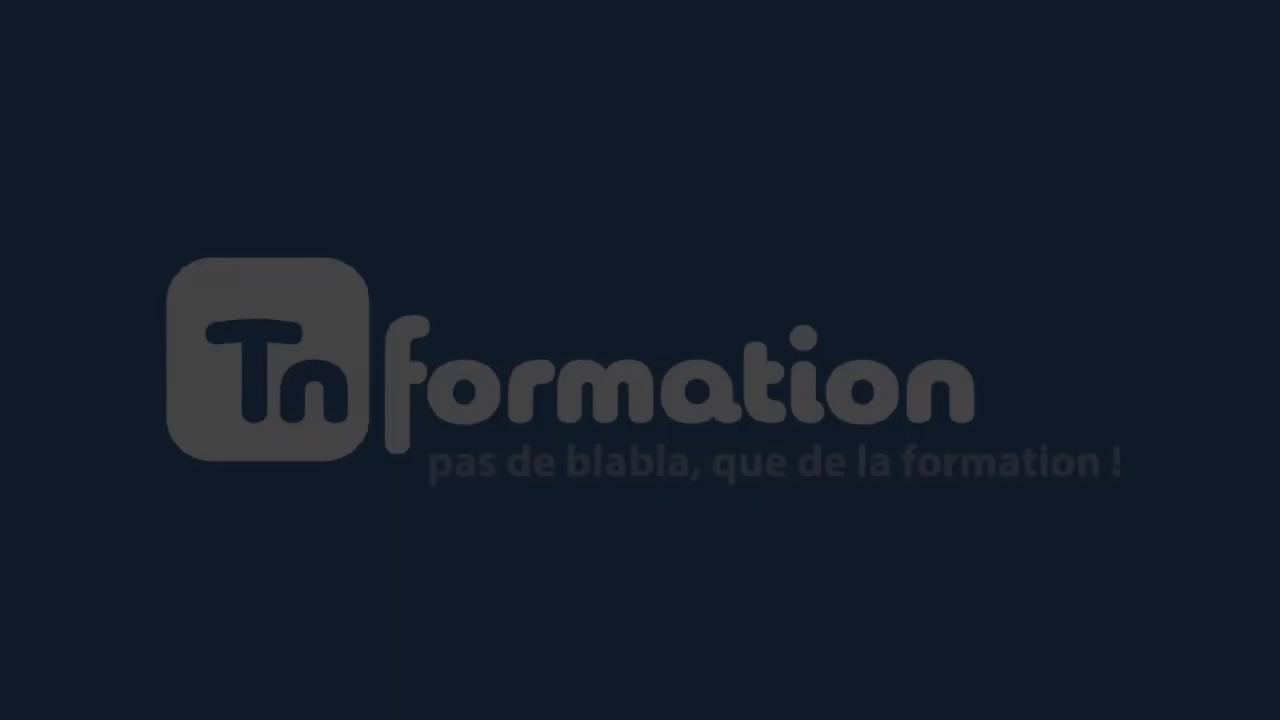